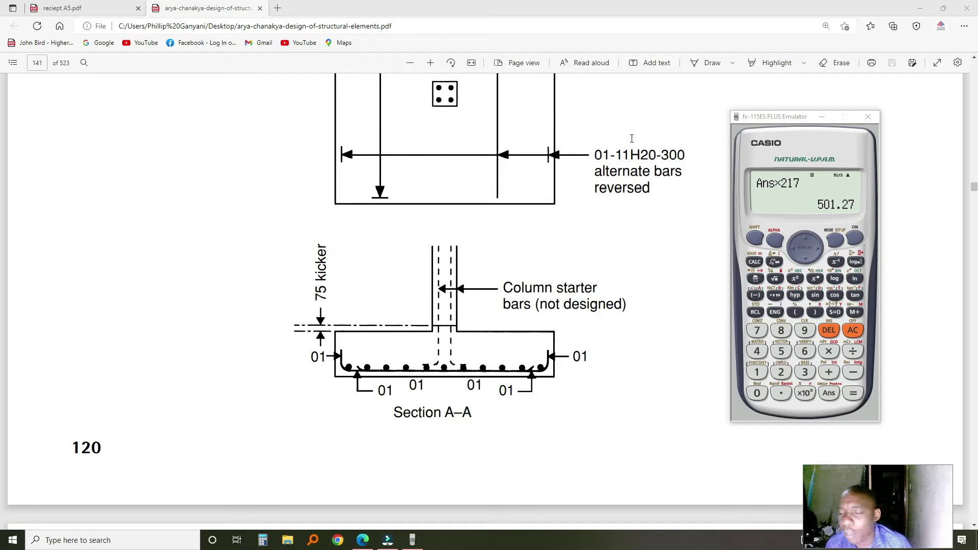
Scroll the PDF back from page 141 to section 3.11.2 Foundation Design on page 137
{"action": "scroll", "coordinate": [575, 227], "scroll_direction": "up", "scroll_amount": 15}
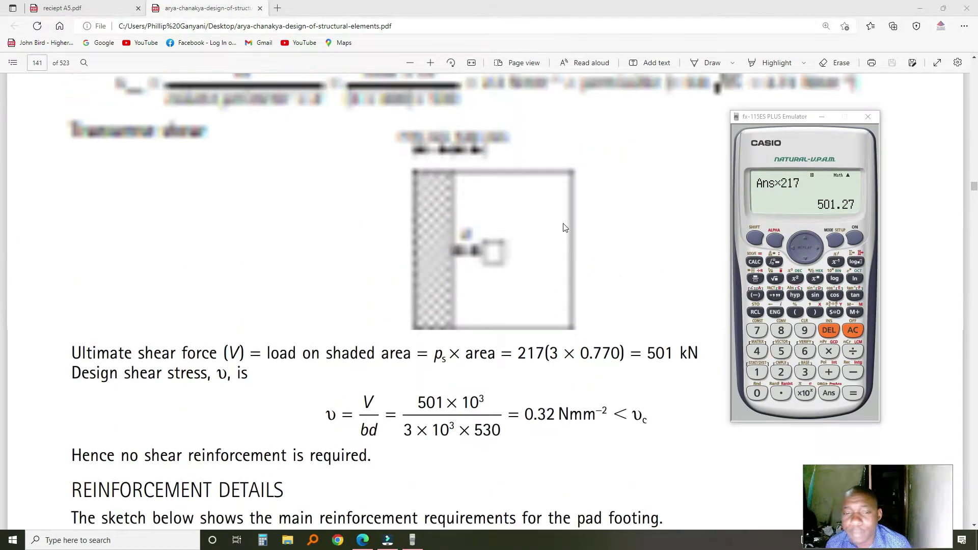
{"action": "scroll", "coordinate": [565, 228], "scroll_direction": "up", "scroll_amount": 15}
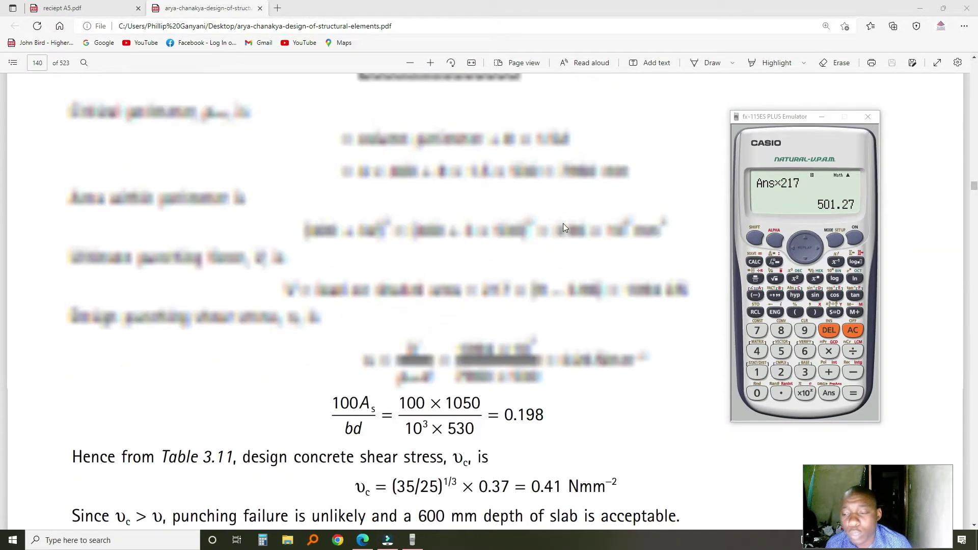
{"action": "scroll", "coordinate": [564, 227], "scroll_direction": "up", "scroll_amount": 15}
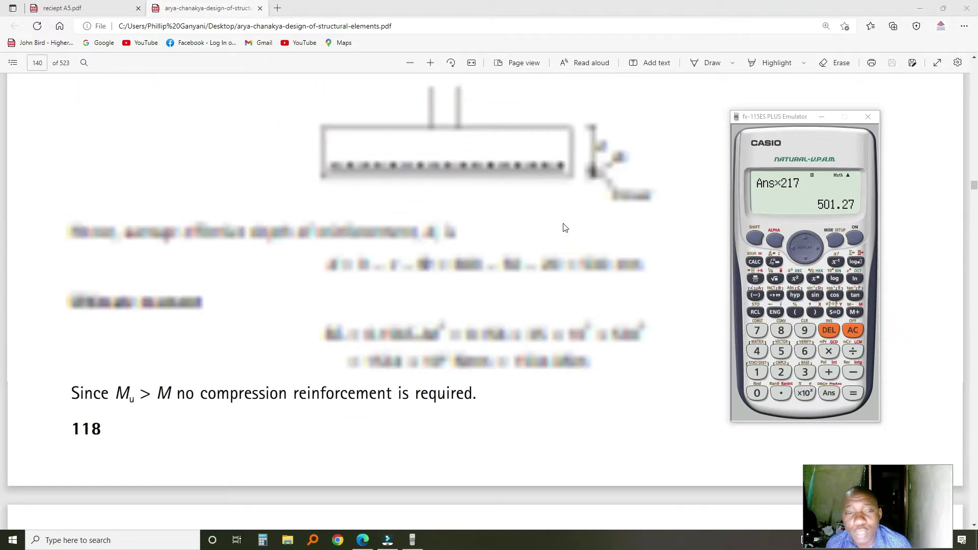
{"action": "scroll", "coordinate": [565, 227], "scroll_direction": "up", "scroll_amount": 15}
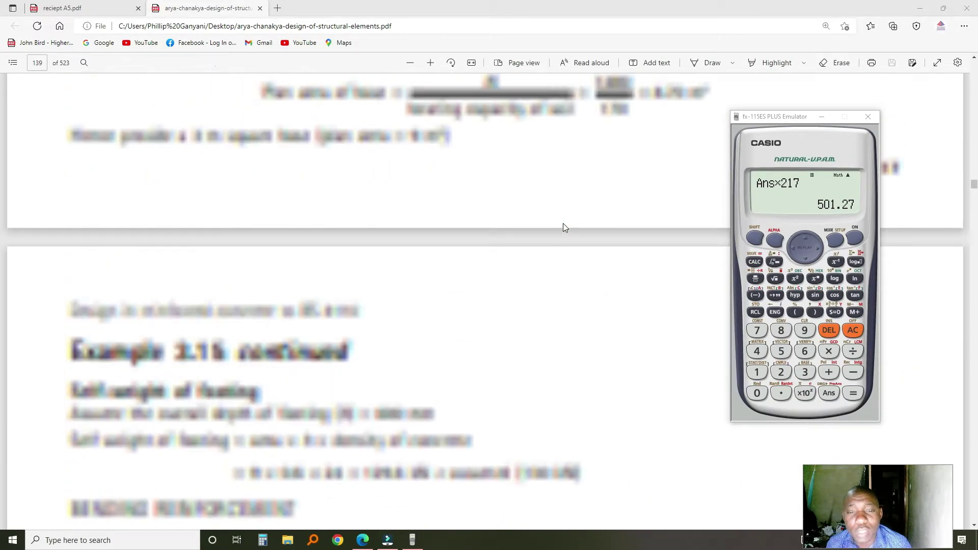
{"action": "scroll", "coordinate": [565, 227], "scroll_direction": "up", "scroll_amount": 15}
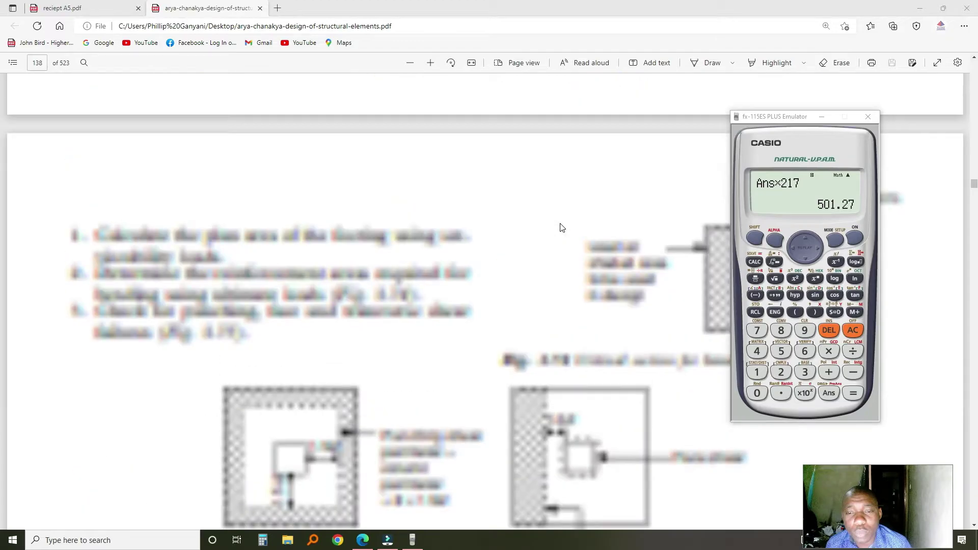
{"action": "scroll", "coordinate": [560, 228], "scroll_direction": "up", "scroll_amount": 5}
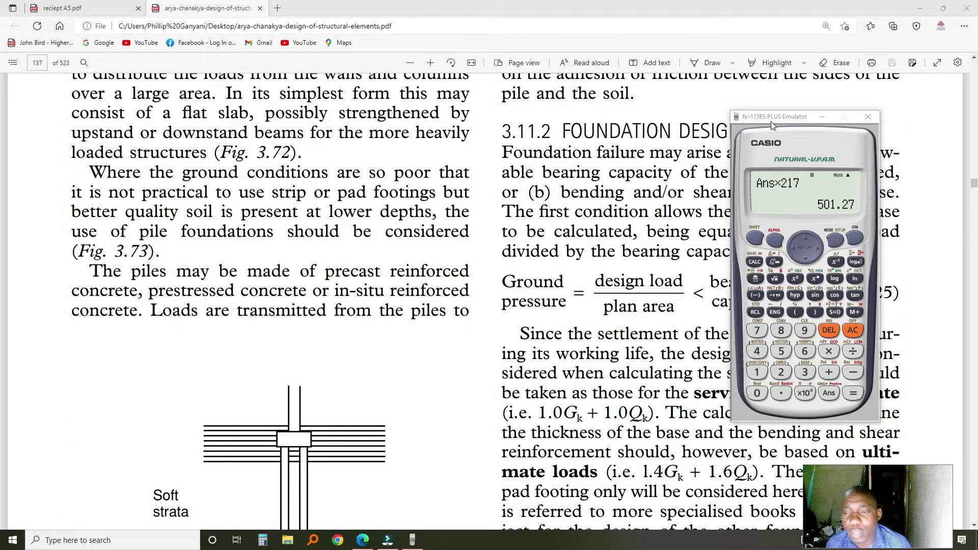
Move the calculator to the left so equation 3.25 for ground pressure is readable
{"action": "left_click_drag", "start_coordinate": [764, 117], "coordinate": [229, 114]}
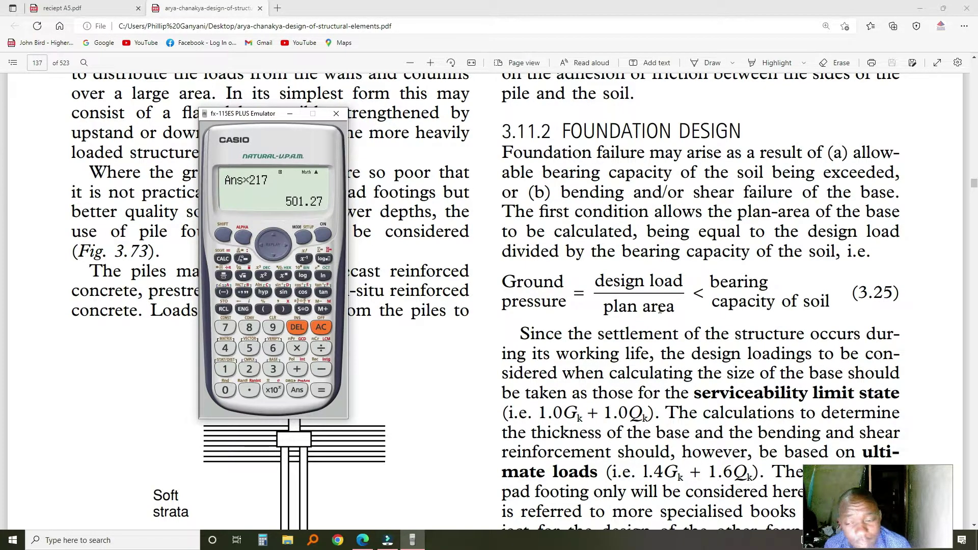
{"action": "scroll", "coordinate": [657, 309], "scroll_direction": "down", "scroll_amount": 4}
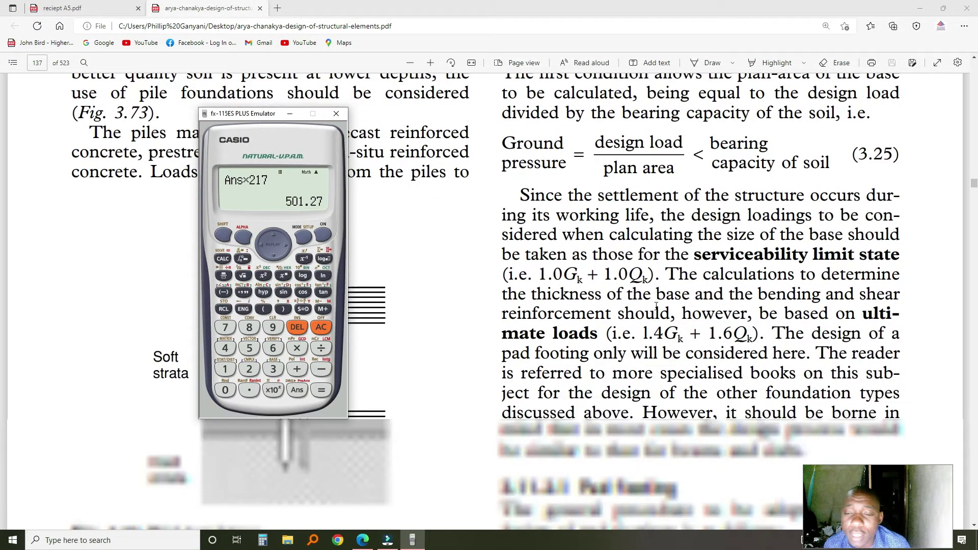
{"action": "scroll", "coordinate": [644, 186], "scroll_direction": "up", "scroll_amount": 3}
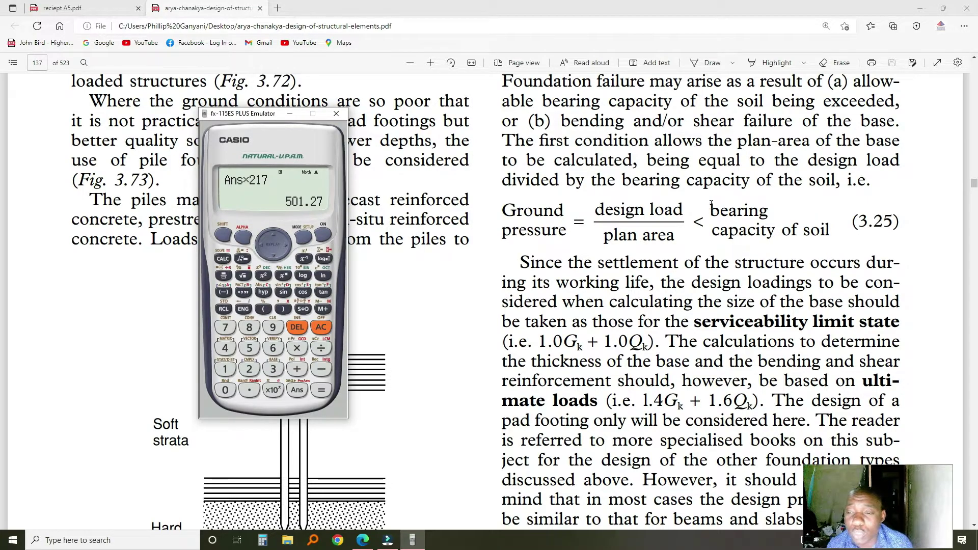
Scroll down to the 3.11.2.1 Pad footing heading and its plan-area design step
{"action": "scroll", "coordinate": [745, 226], "scroll_direction": "down", "scroll_amount": 2}
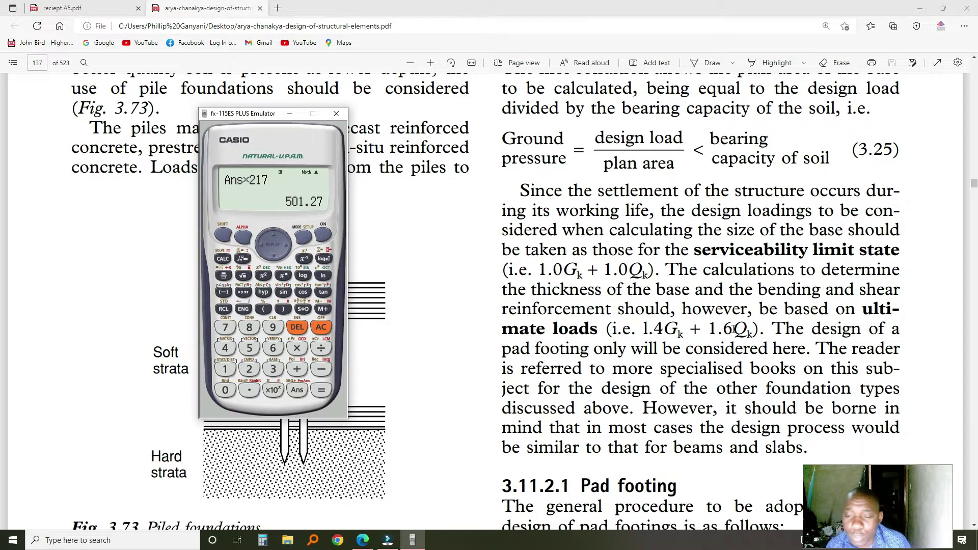
{"action": "scroll", "coordinate": [732, 329], "scroll_direction": "down", "scroll_amount": 3}
Reach Example 3.15's Dead load lines, with the calculator moved right of Figs 3.74/3.75
{"action": "scroll", "coordinate": [672, 328], "scroll_direction": "down", "scroll_amount": 1}
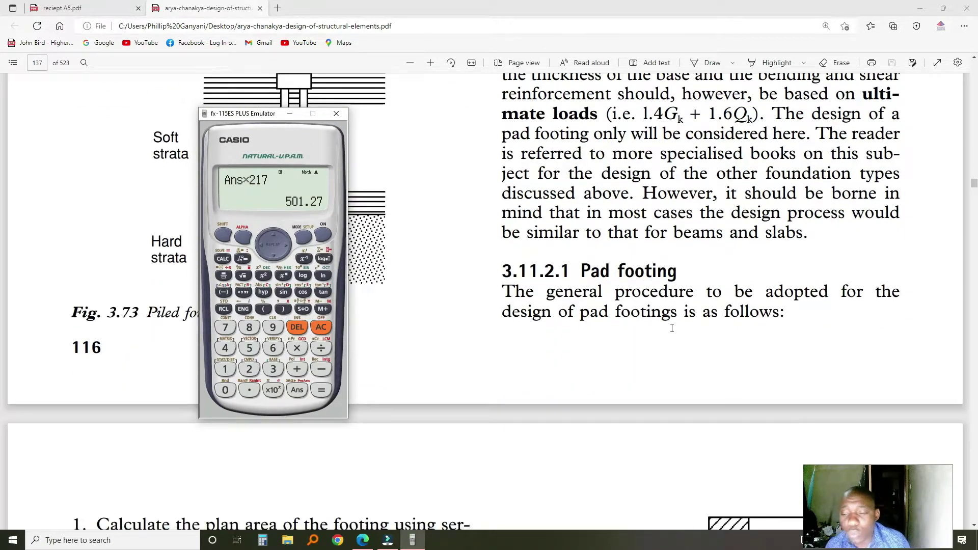
{"action": "scroll", "coordinate": [668, 327], "scroll_direction": "down", "scroll_amount": 8}
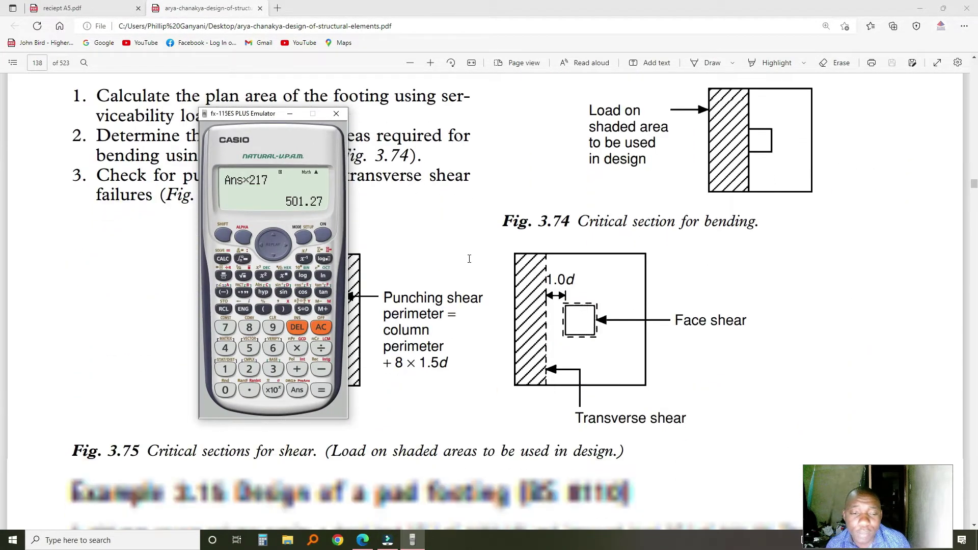
{"action": "left_click_drag", "start_coordinate": [253, 115], "coordinate": [761, 128]}
{"action": "scroll", "coordinate": [368, 239], "scroll_direction": "down", "scroll_amount": 7}
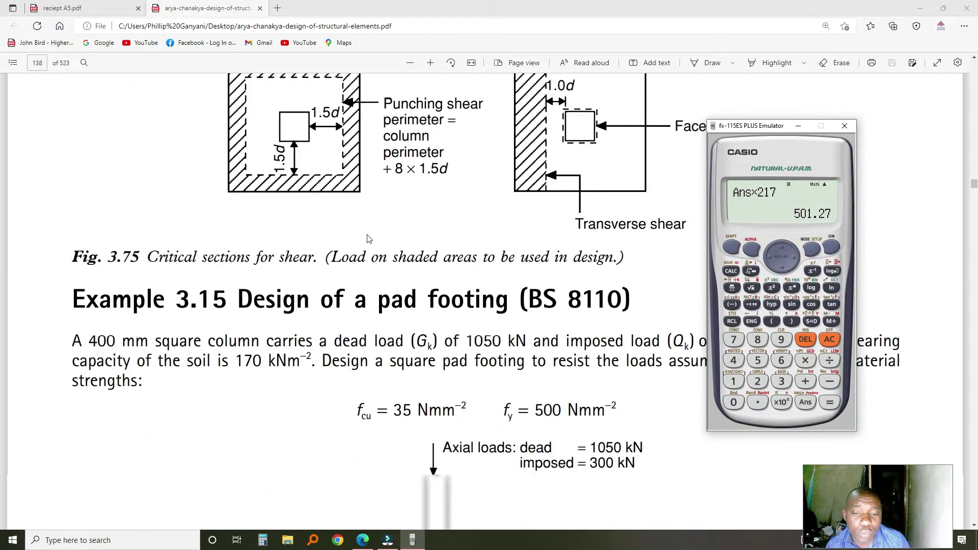
{"action": "scroll", "coordinate": [368, 239], "scroll_direction": "down", "scroll_amount": 3}
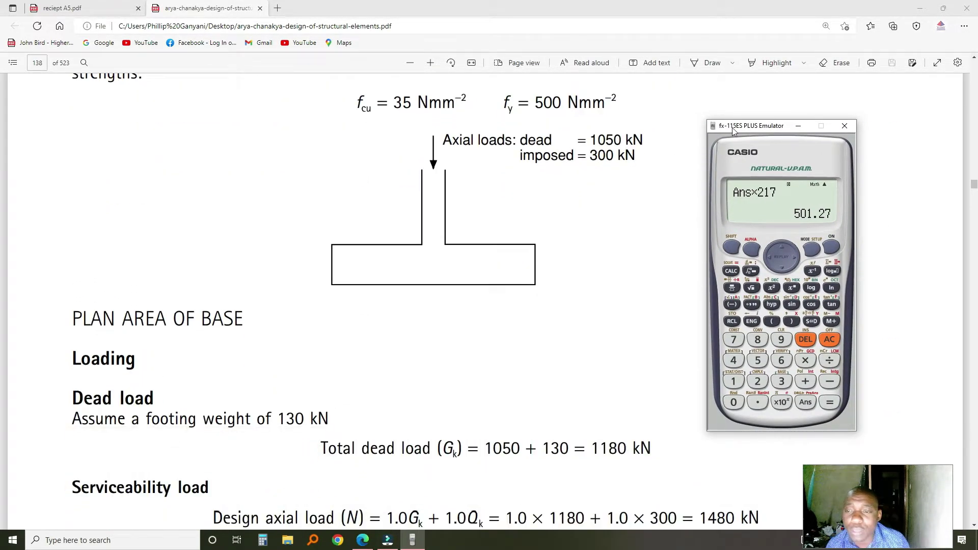
{"action": "left_click_drag", "start_coordinate": [737, 129], "coordinate": [689, 293]}
Show the Example 3.15 heading (400 mm column, 1050 kN dead, 300 kN imposed) with the calculator beside it
{"action": "scroll", "coordinate": [735, 158], "scroll_direction": "up", "scroll_amount": 4}
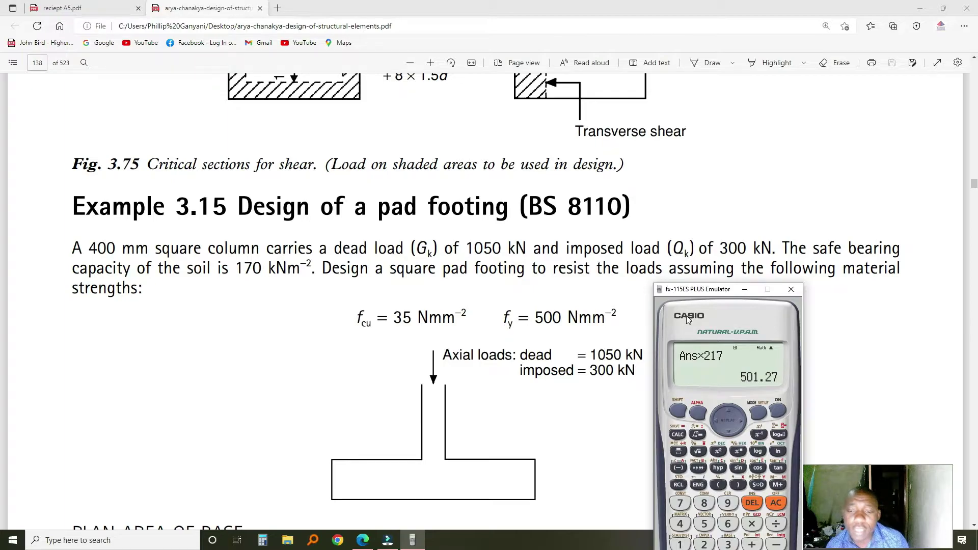
{"action": "left_click_drag", "start_coordinate": [699, 294], "coordinate": [742, 187]}
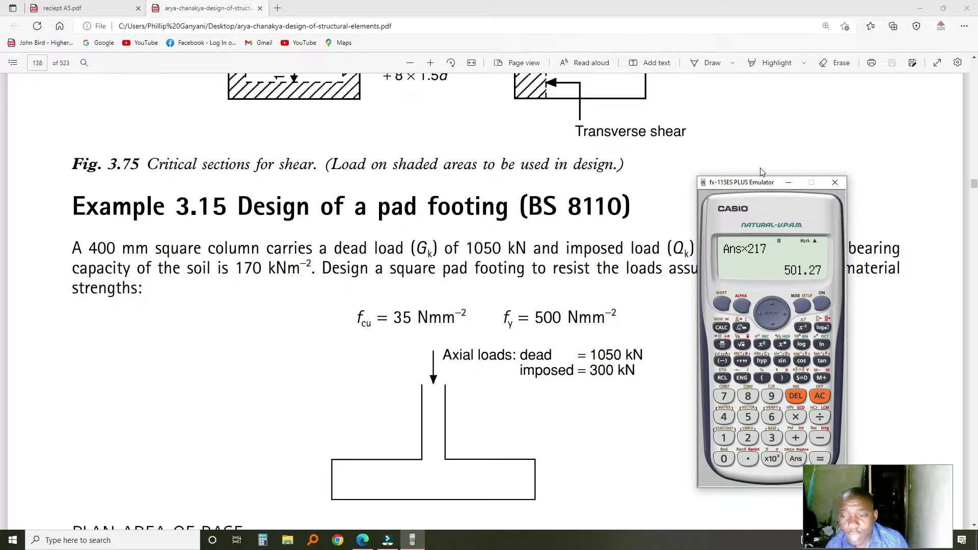
{"action": "left_click_drag", "start_coordinate": [755, 187], "coordinate": [741, 138]}
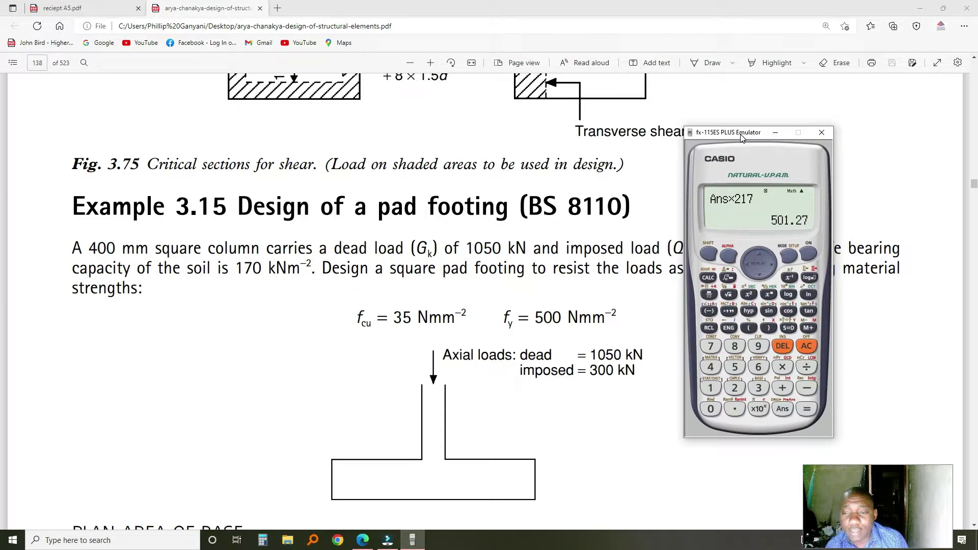
Clear the calculator, start entering 24 × .5, then discard the mistaken 24.5 entry with AC
{"action": "left_click", "coordinate": [709, 295]}
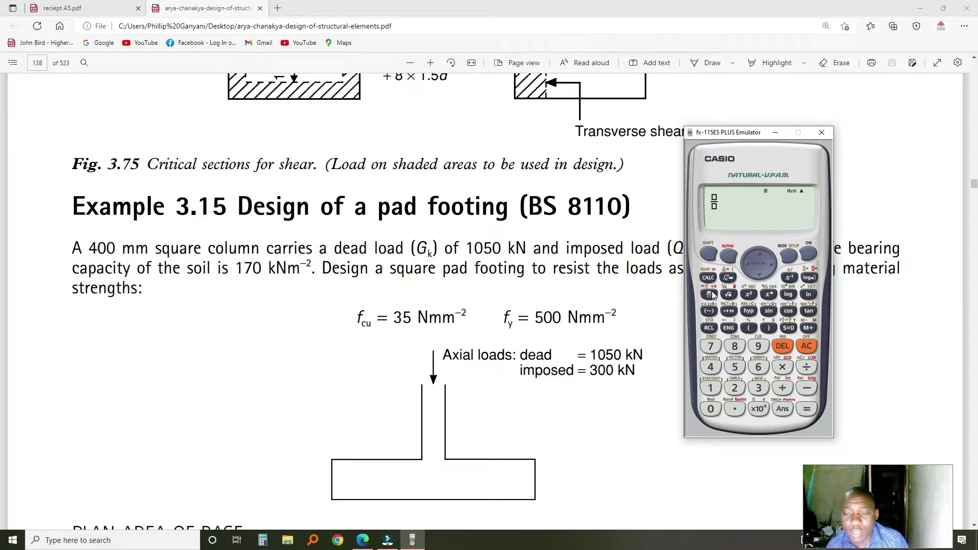
{"action": "left_click", "coordinate": [810, 252]}
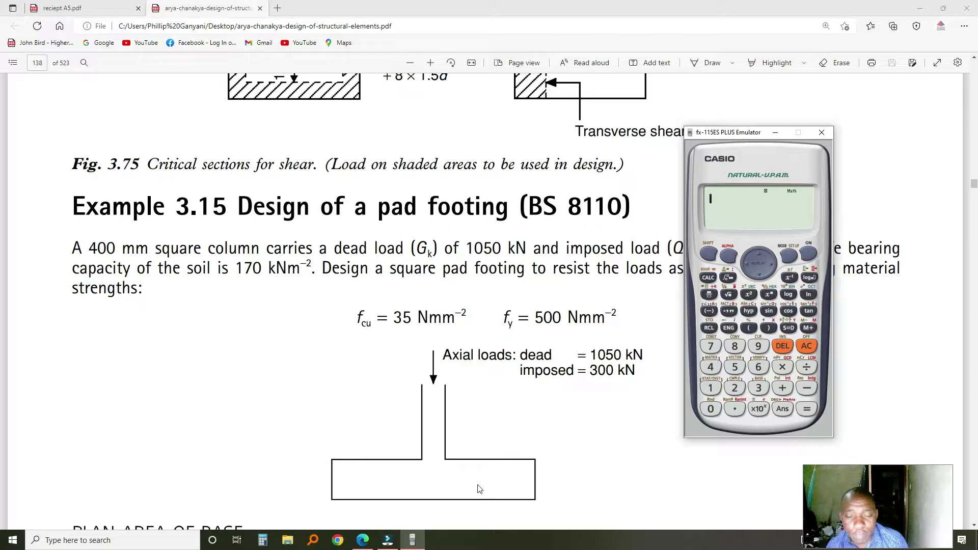
{"action": "left_click", "coordinate": [735, 389]}
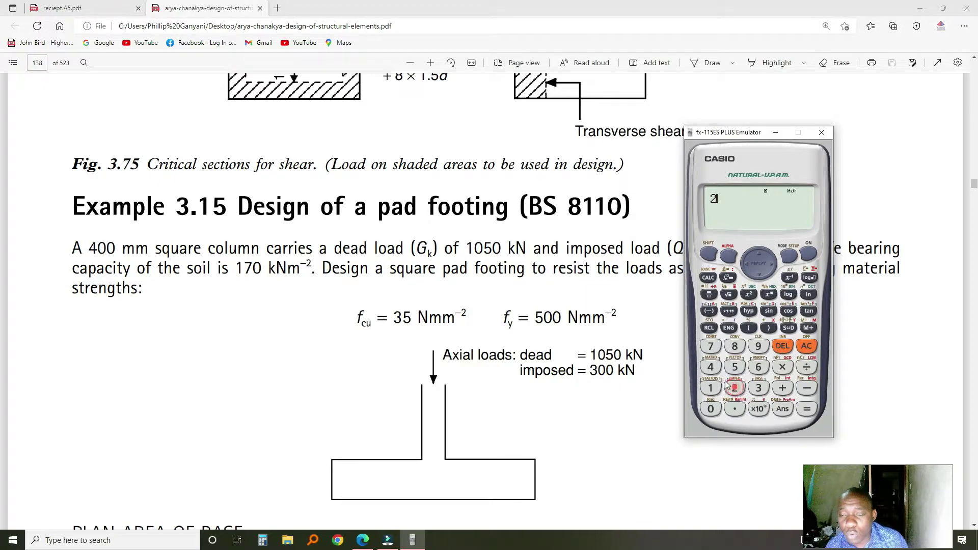
{"action": "left_click", "coordinate": [710, 368]}
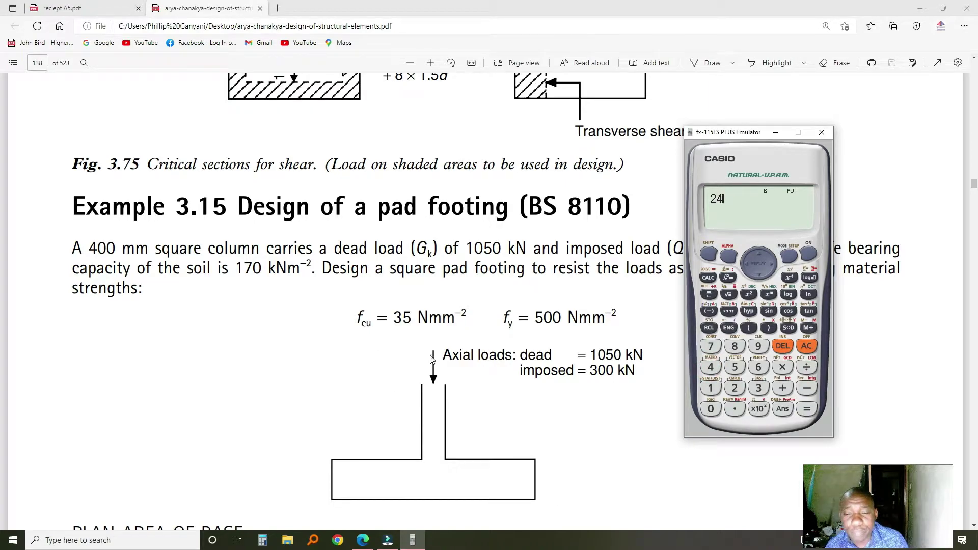
{"action": "left_click_drag", "start_coordinate": [745, 142], "coordinate": [768, 134]}
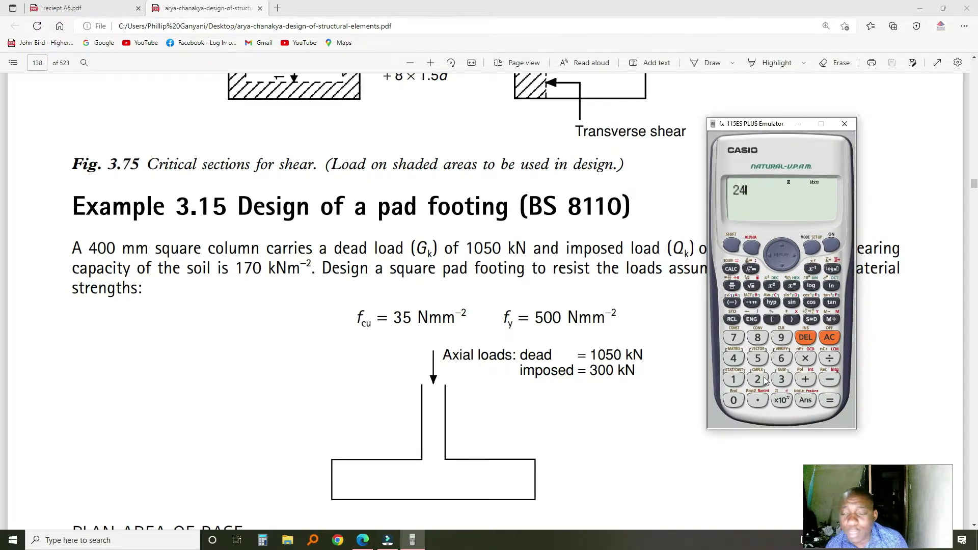
{"action": "left_click", "coordinate": [759, 399]}
{"action": "left_click", "coordinate": [758, 358]}
{"action": "left_click", "coordinate": [803, 359]}
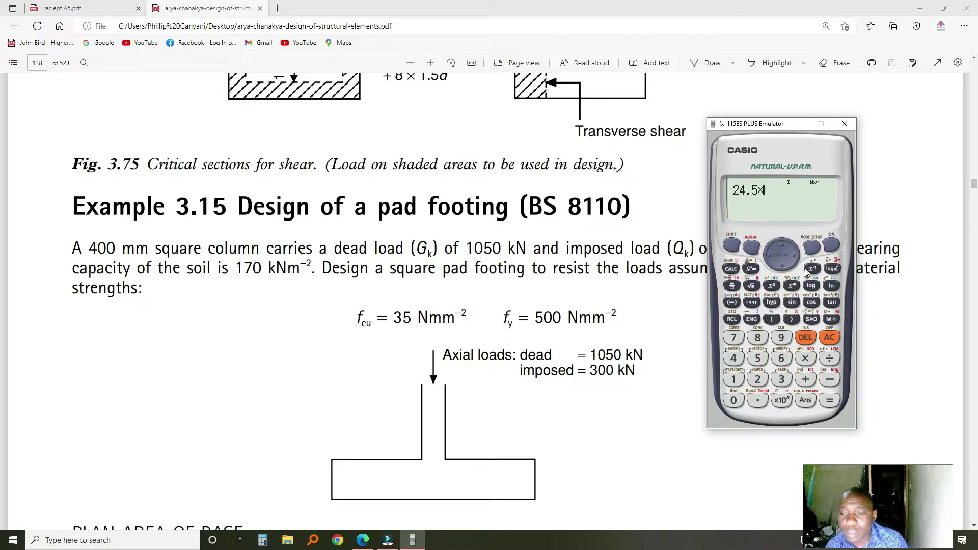
{"action": "left_click", "coordinate": [828, 337]}
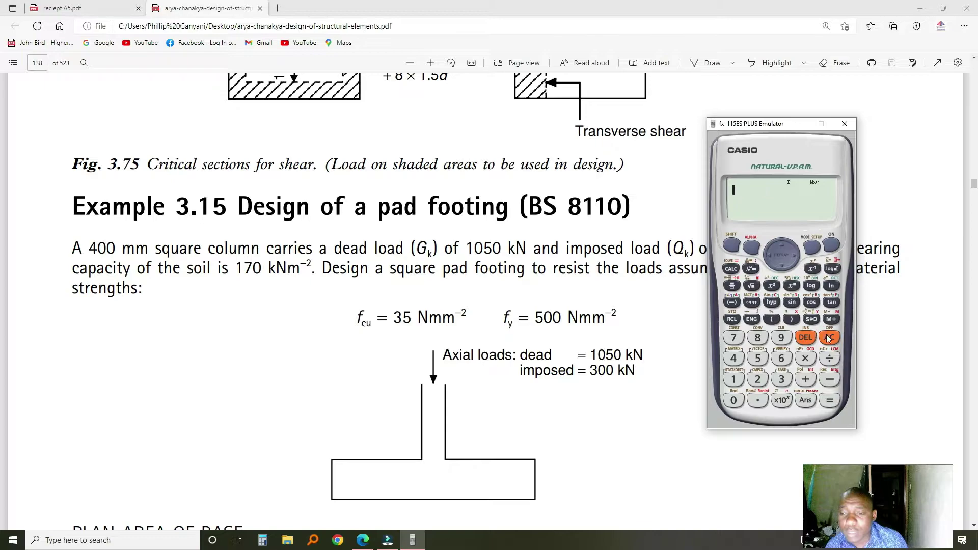
Re-enter 24 × 0.5 × on the calculator
{"action": "left_click", "coordinate": [757, 379]}
{"action": "left_click", "coordinate": [733, 358]}
{"action": "left_click", "coordinate": [803, 359]}
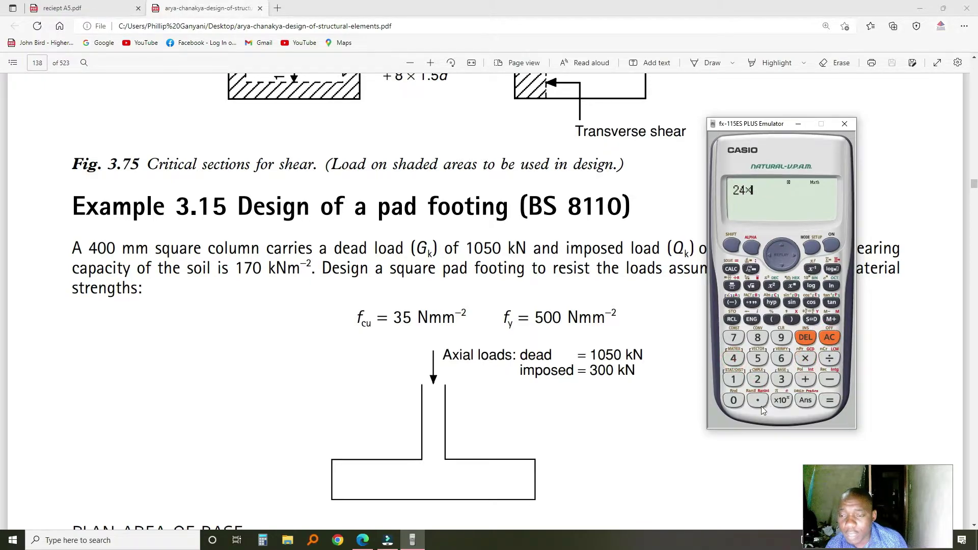
{"action": "left_click", "coordinate": [758, 399]}
{"action": "left_click", "coordinate": [759, 358]}
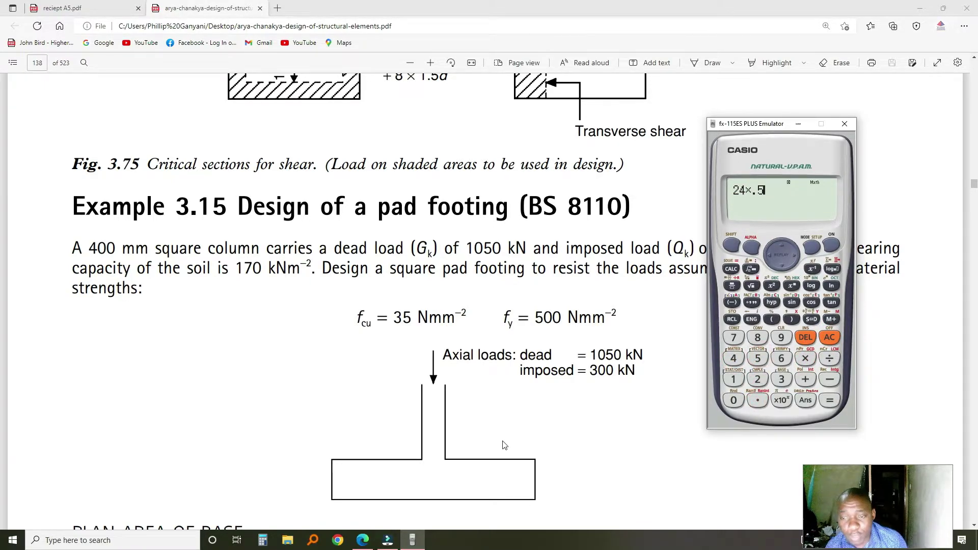
{"action": "left_click", "coordinate": [806, 359]}
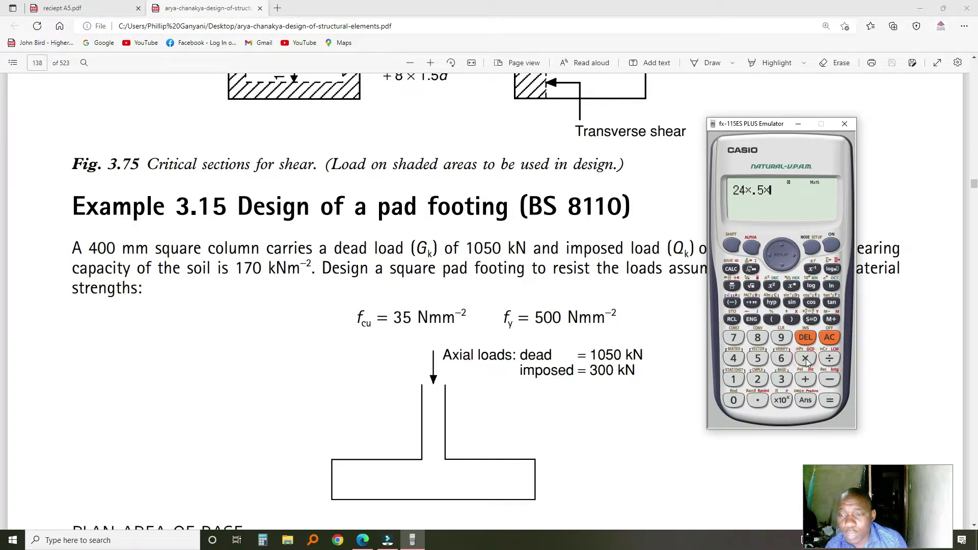
Complete the product with 2.9 × 2.9 and evaluate it to 2523/25
{"action": "left_click", "coordinate": [758, 379]}
{"action": "left_click", "coordinate": [758, 400]}
{"action": "left_click", "coordinate": [781, 337]}
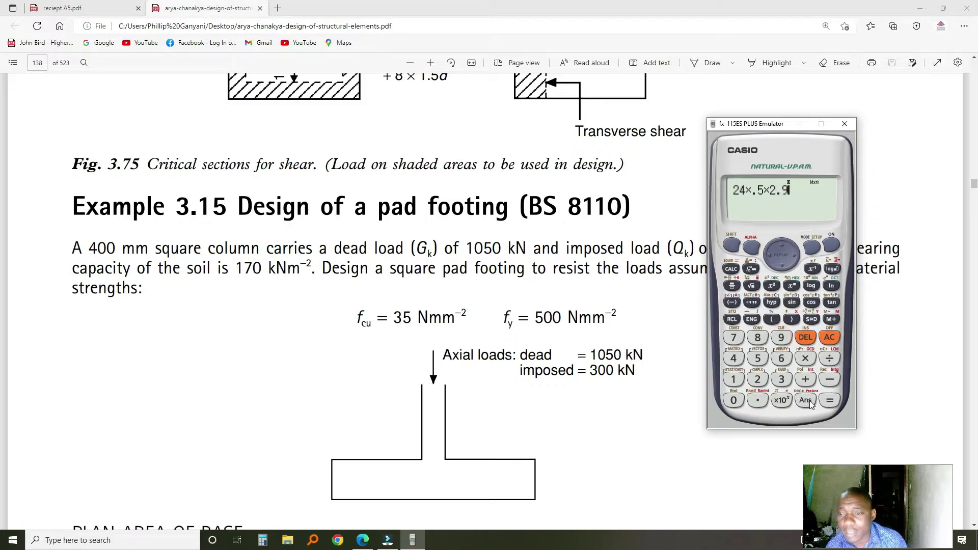
{"action": "left_click", "coordinate": [805, 359]}
{"action": "left_click", "coordinate": [758, 380]}
{"action": "left_click", "coordinate": [758, 400]}
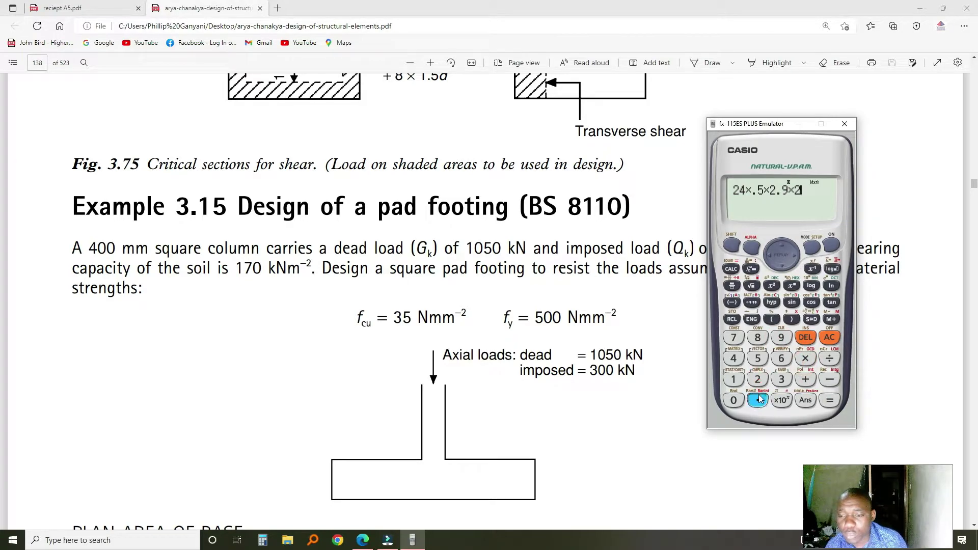
{"action": "left_click", "coordinate": [781, 338]}
{"action": "left_click", "coordinate": [830, 400]}
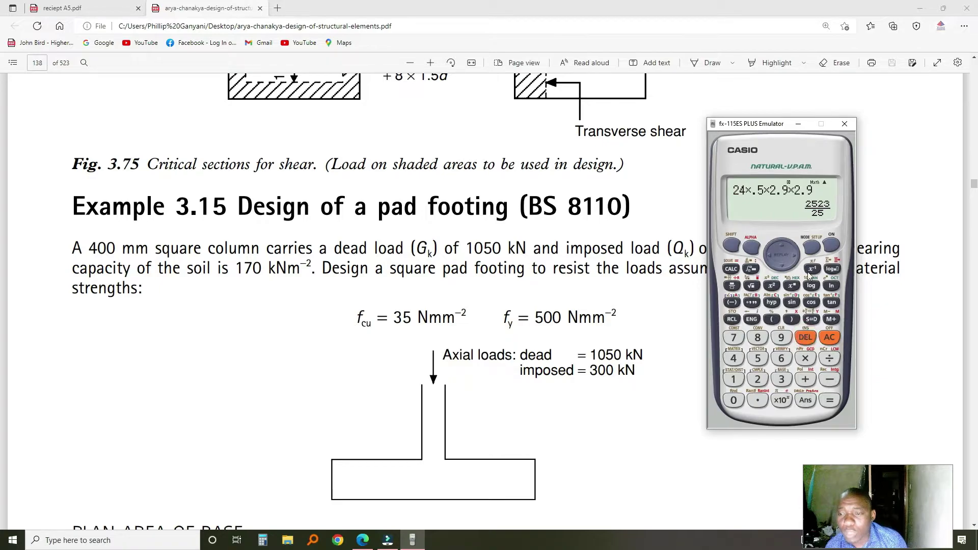
Convert 2523/25 to the decimal 100.92 with S⇔D, then clear the display with ON
{"action": "left_click", "coordinate": [812, 319]}
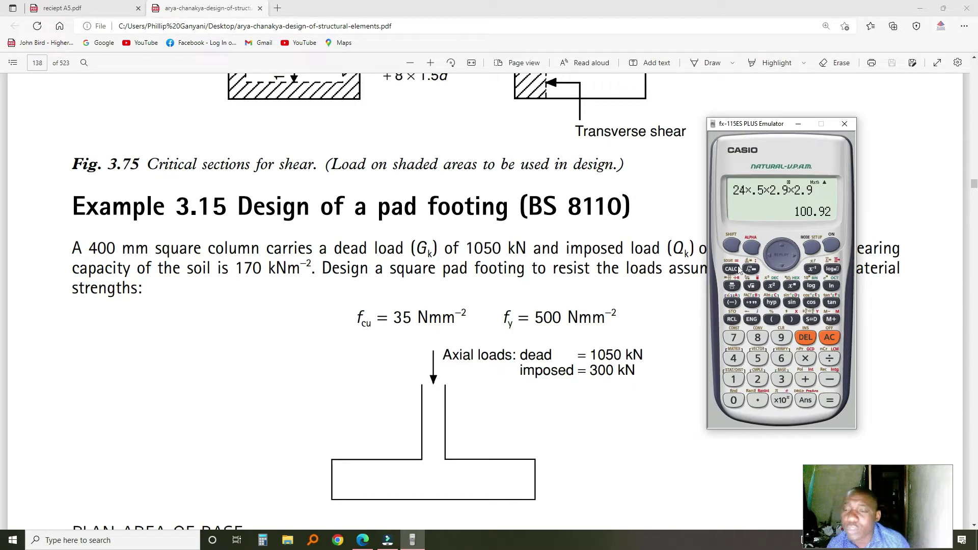
{"action": "left_click", "coordinate": [830, 245]}
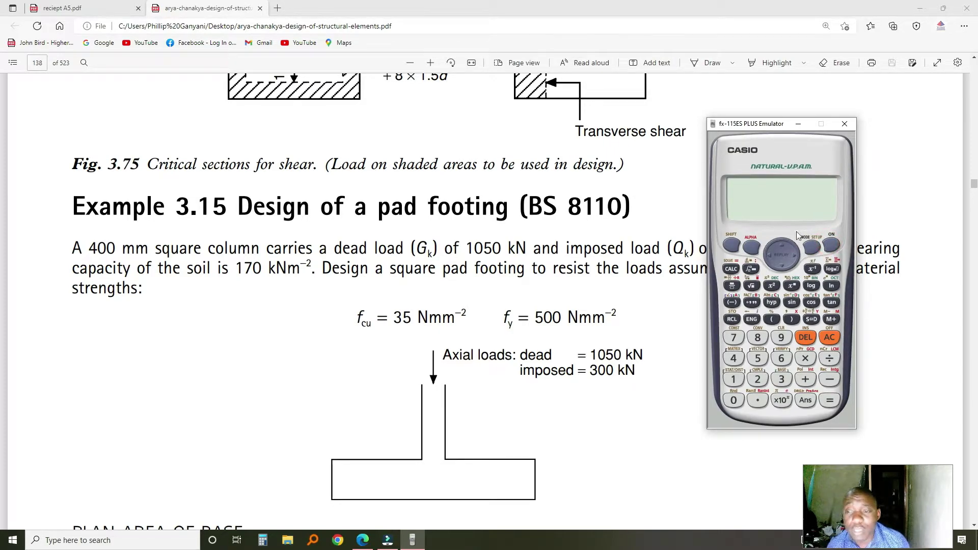